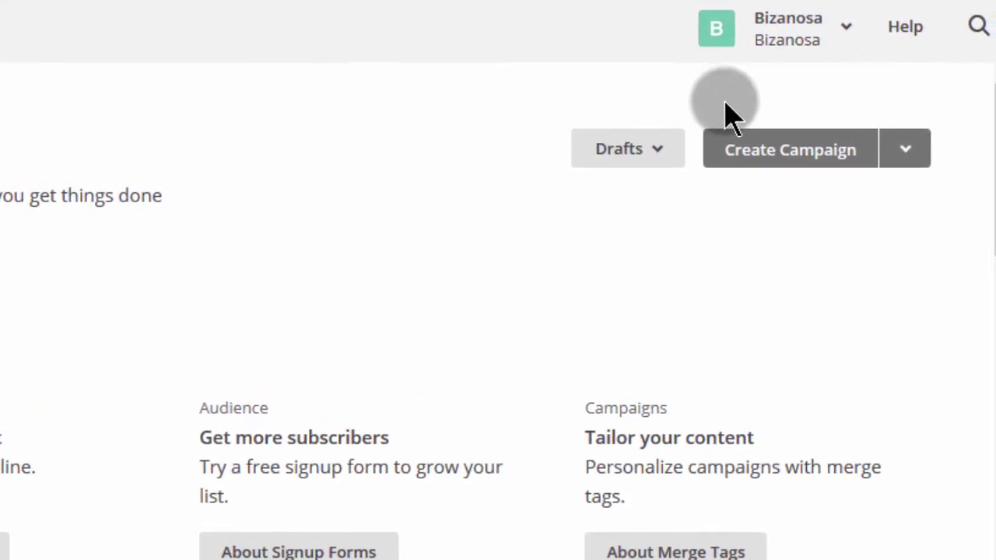
Step: Open the Bizanosa account menu showing Notifications, Profile, Account and Log Out
{"action": "left_click", "coordinate": [825, 52]}
{"action": "left_click", "coordinate": [846, 32]}
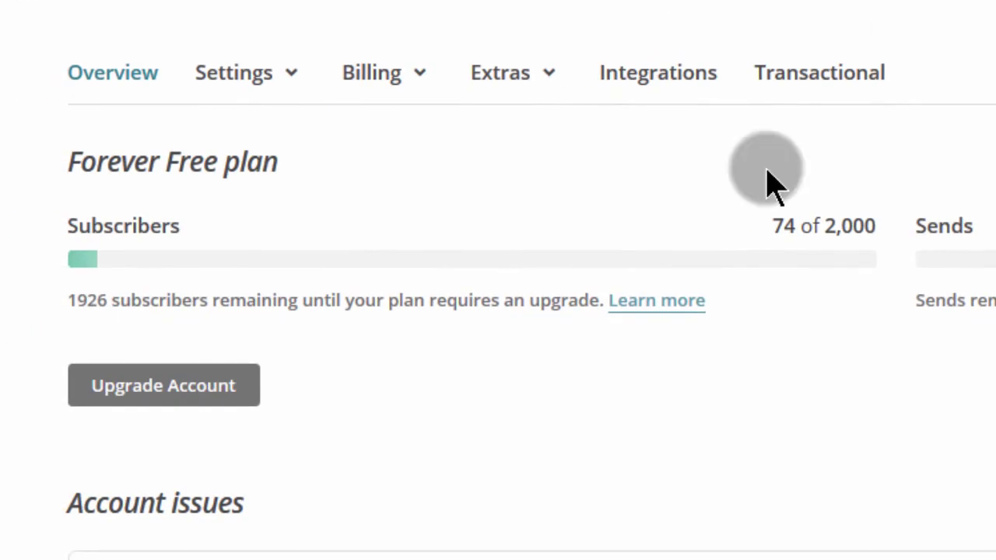
Step: Go to Account > Integrations and scroll the directory to the Facebook entry
{"action": "left_click", "coordinate": [657, 80]}
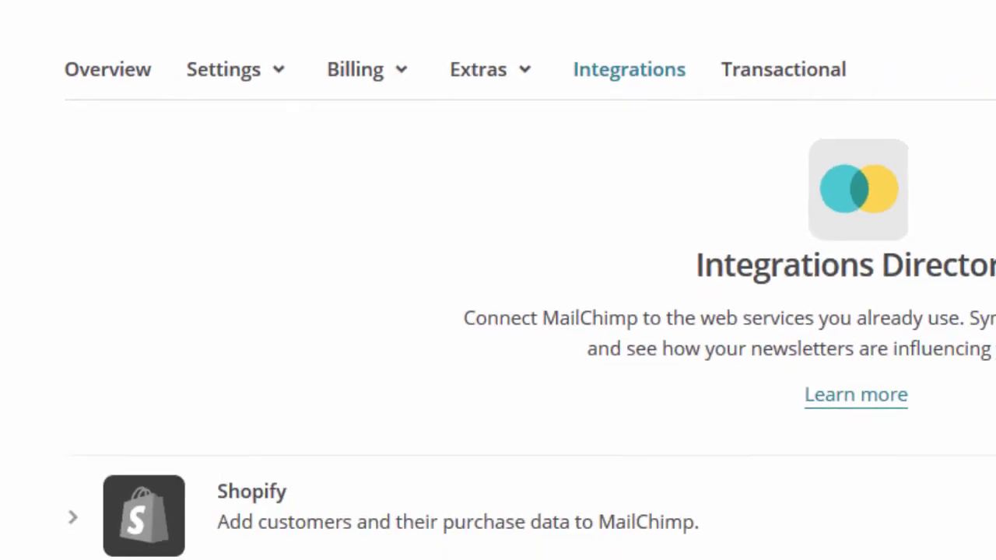
{"action": "scroll", "coordinate": [497, 311], "scroll_direction": "down", "scroll_amount": 3}
{"action": "scroll", "coordinate": [498, 311], "scroll_direction": "down", "scroll_amount": 3}
{"action": "scroll", "coordinate": [498, 311], "scroll_direction": "down", "scroll_amount": 1}
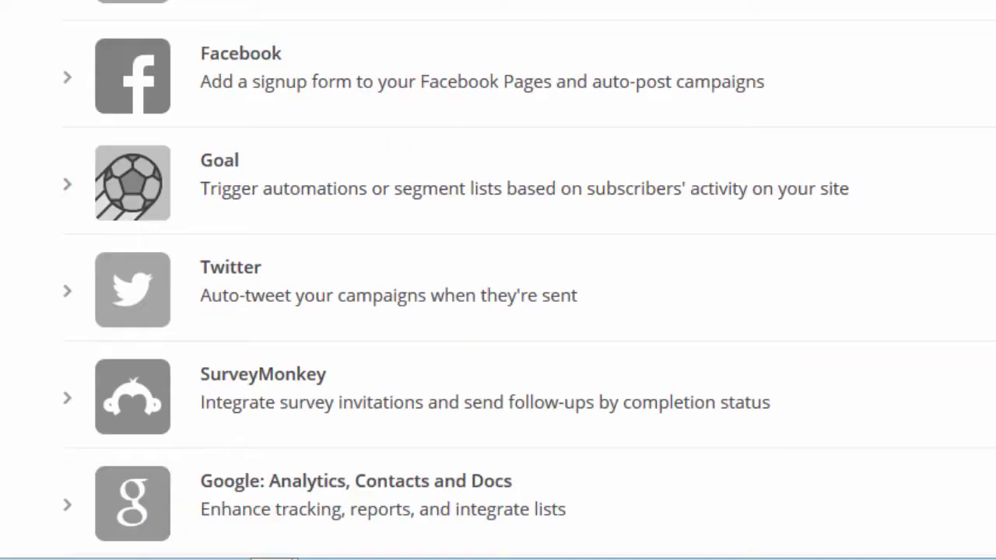
{"action": "scroll", "coordinate": [498, 311], "scroll_direction": "down", "scroll_amount": 5}
{"action": "scroll", "coordinate": [498, 311], "scroll_direction": "down", "scroll_amount": 5}
{"action": "scroll", "coordinate": [498, 311], "scroll_direction": "down", "scroll_amount": 1}
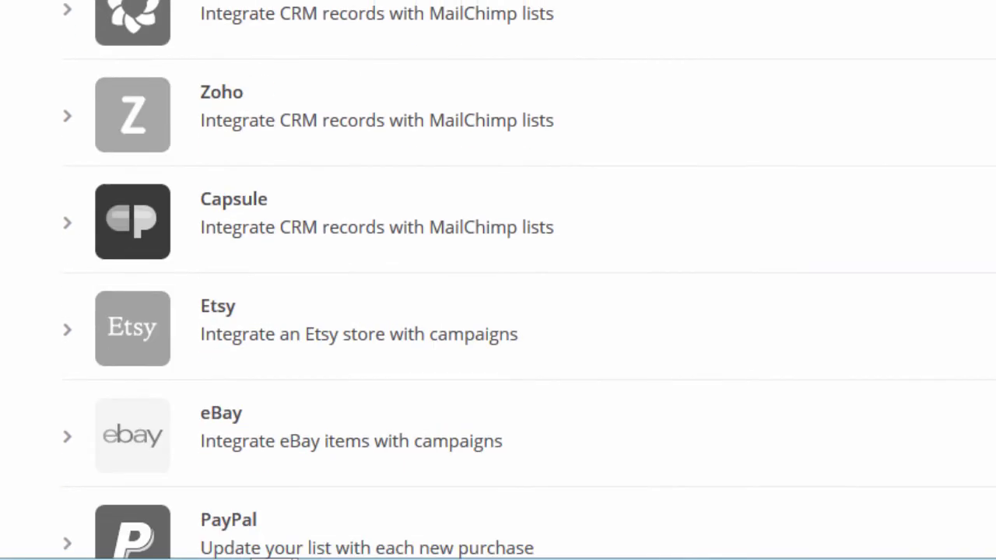
{"action": "scroll", "coordinate": [498, 311], "scroll_direction": "down", "scroll_amount": 3}
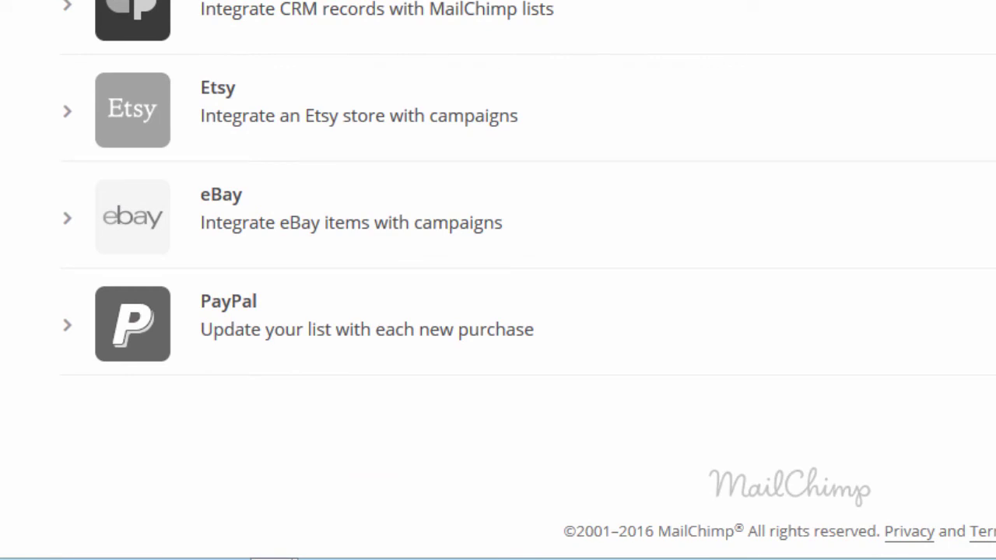
{"action": "scroll", "coordinate": [497, 311], "scroll_direction": "up", "scroll_amount": 5}
{"action": "scroll", "coordinate": [498, 311], "scroll_direction": "up", "scroll_amount": 5}
{"action": "scroll", "coordinate": [498, 312], "scroll_direction": "up", "scroll_amount": 5}
{"action": "scroll", "coordinate": [498, 311], "scroll_direction": "up", "scroll_amount": 2}
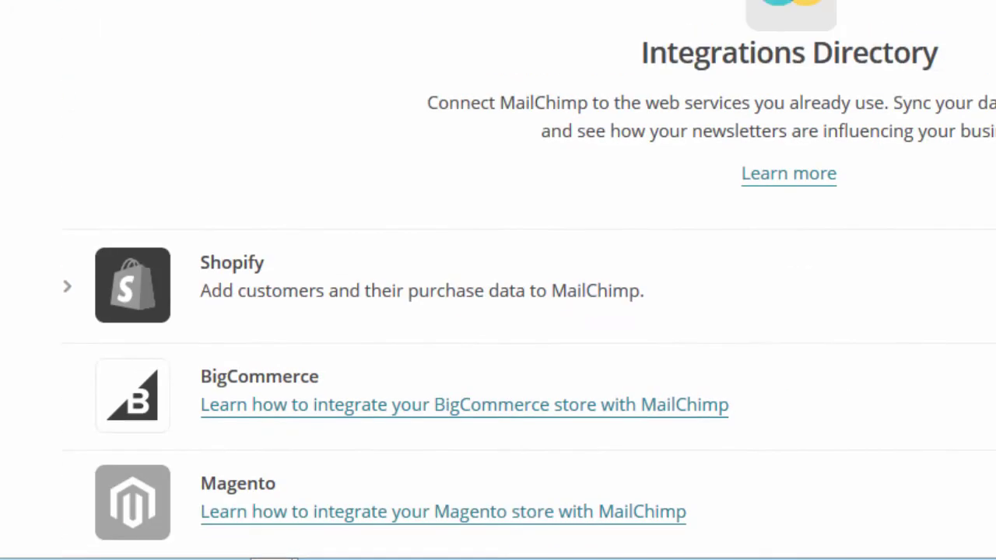
{"action": "scroll", "coordinate": [507, 381], "scroll_direction": "down", "scroll_amount": 4}
{"action": "scroll", "coordinate": [507, 381], "scroll_direction": "down", "scroll_amount": 2}
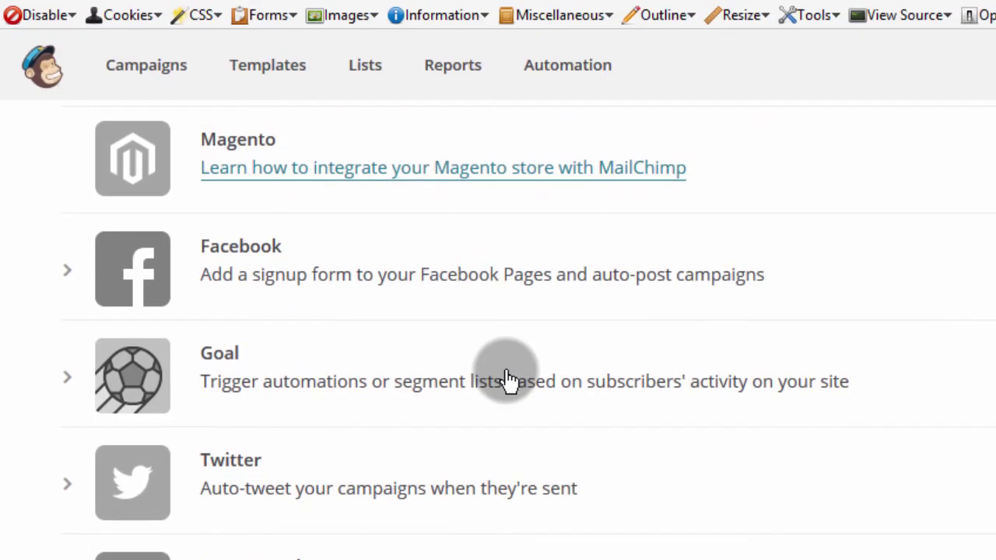
Step: Expand the Facebook integration, log in, and grant MailChimp access to the Facebook profile
{"action": "left_click", "coordinate": [230, 262]}
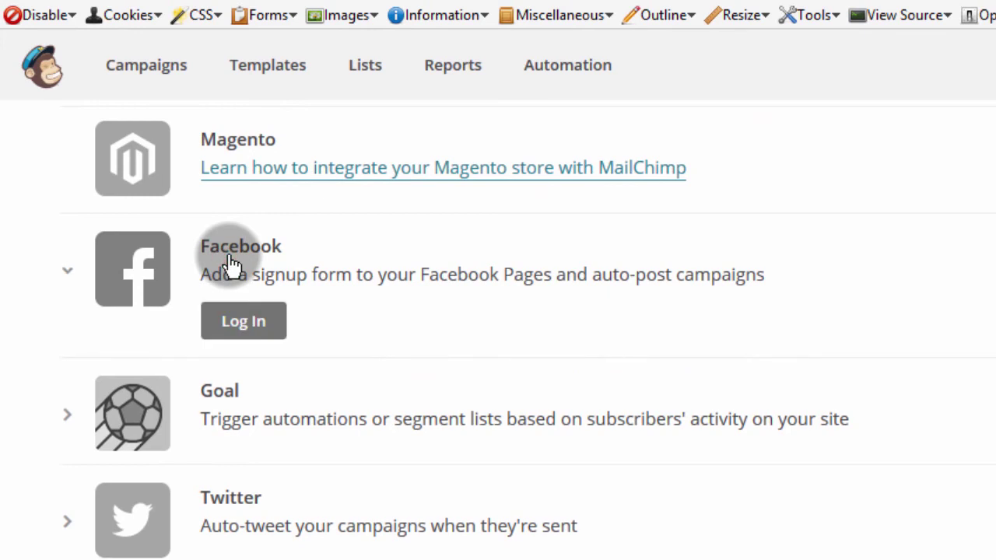
{"action": "left_click", "coordinate": [237, 334]}
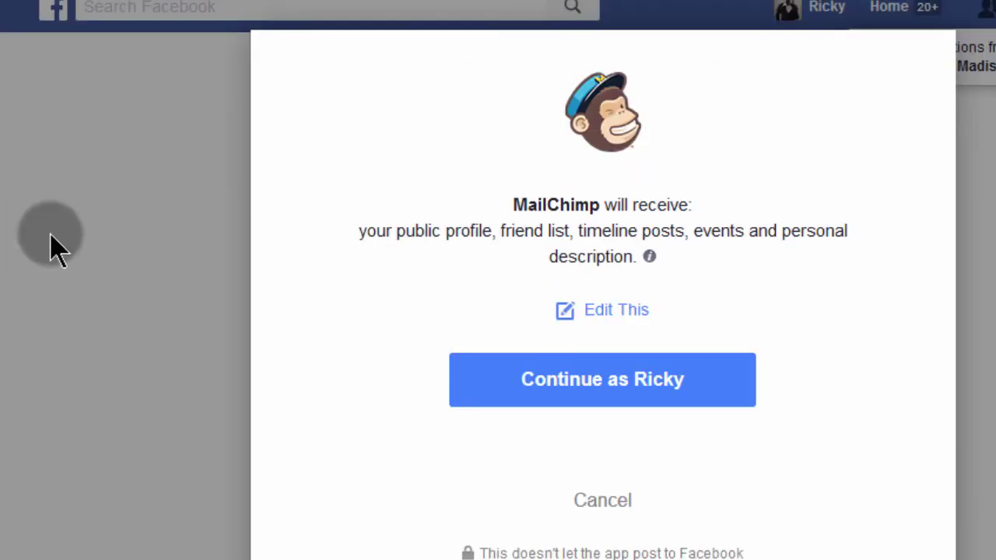
{"action": "left_click", "coordinate": [591, 389]}
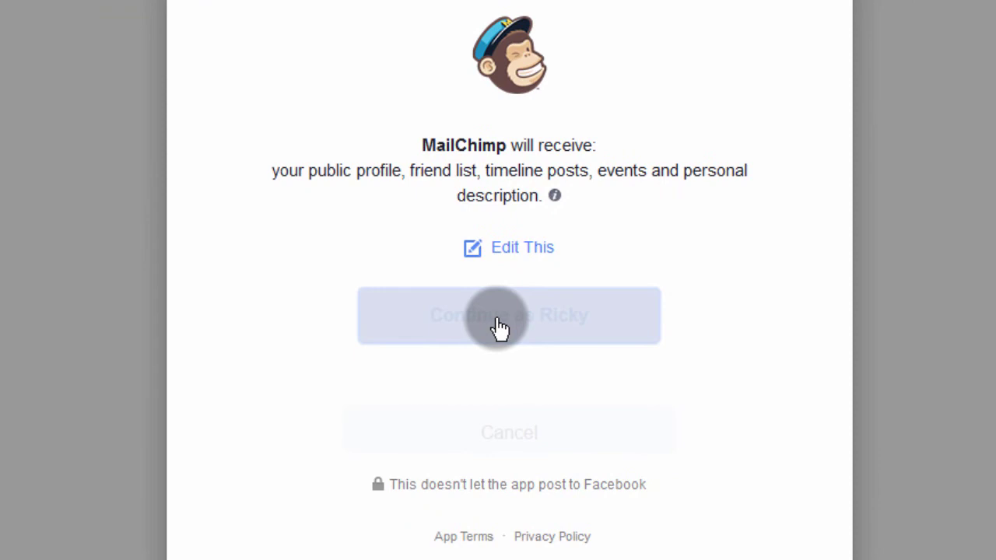
Step: Limit MailChimp's Facebook posts to Only Me and allow it to manage Pages
{"action": "left_click", "coordinate": [549, 339]}
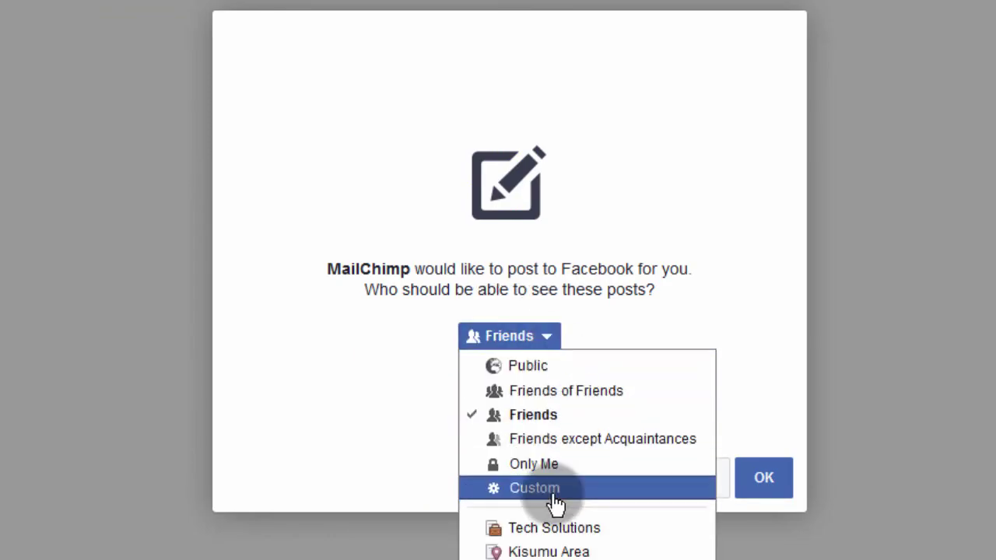
{"action": "left_click", "coordinate": [548, 470]}
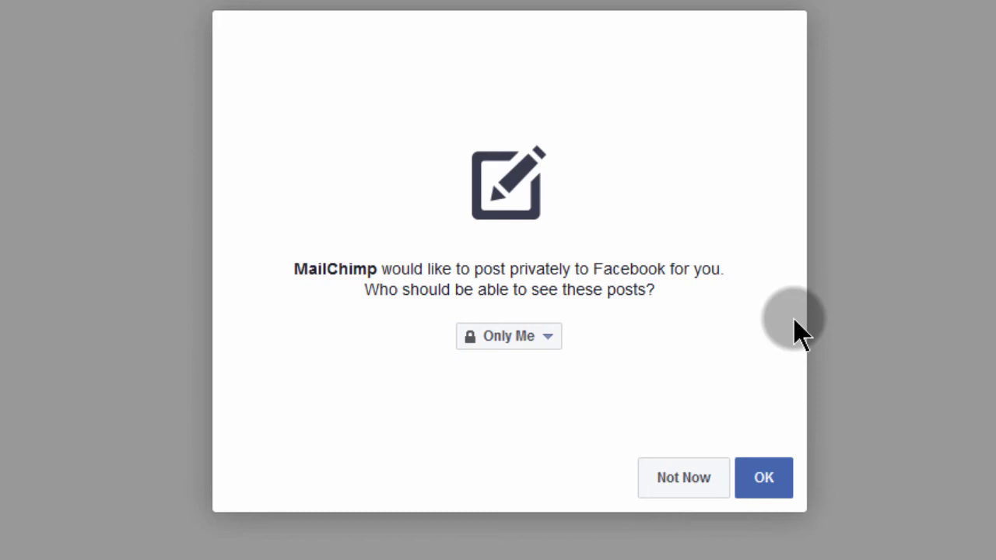
{"action": "left_click", "coordinate": [762, 483]}
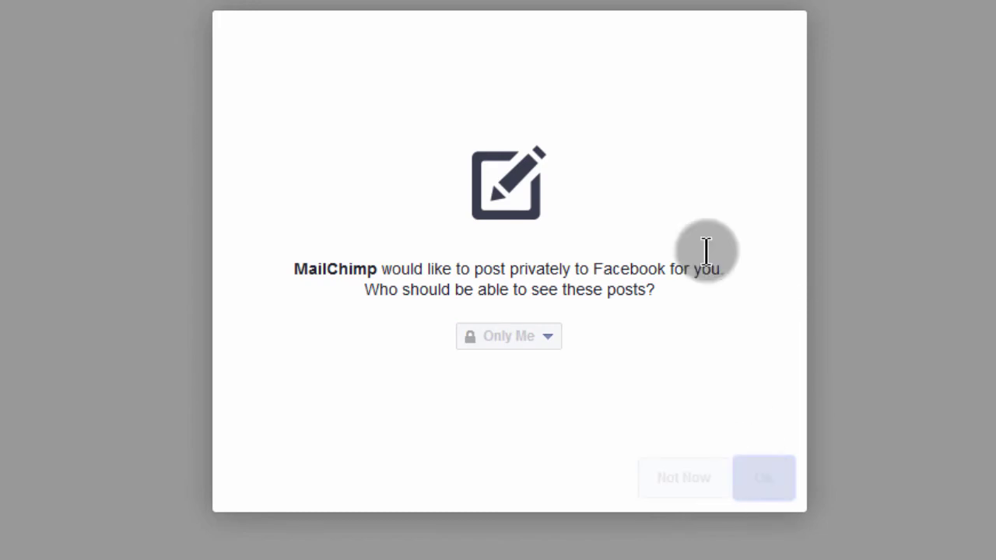
{"action": "left_click", "coordinate": [766, 485]}
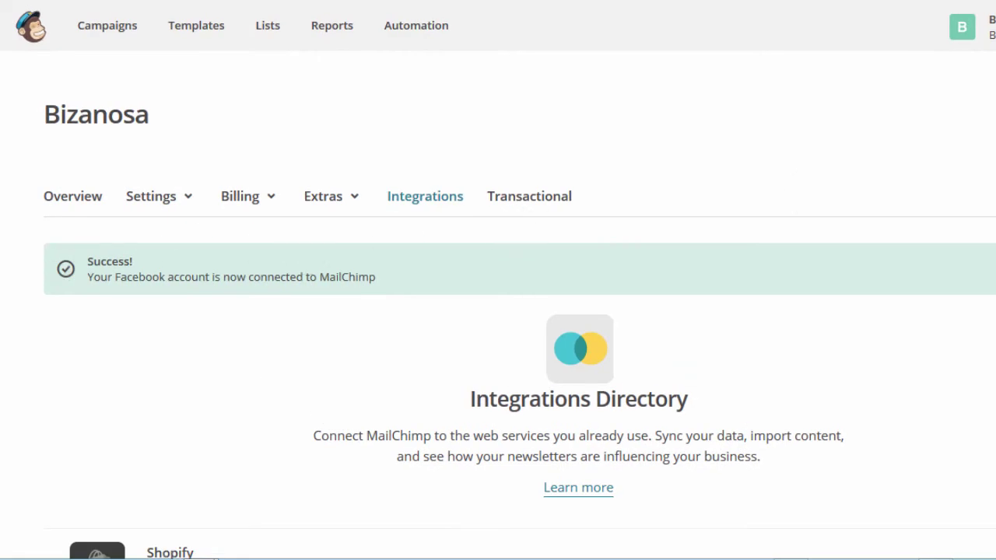
Step: Choose the Facebook page to use and connect the Bizanosa Tutorials list
{"action": "scroll", "coordinate": [497, 311], "scroll_direction": "down", "scroll_amount": 3}
{"action": "scroll", "coordinate": [498, 312], "scroll_direction": "down", "scroll_amount": 2}
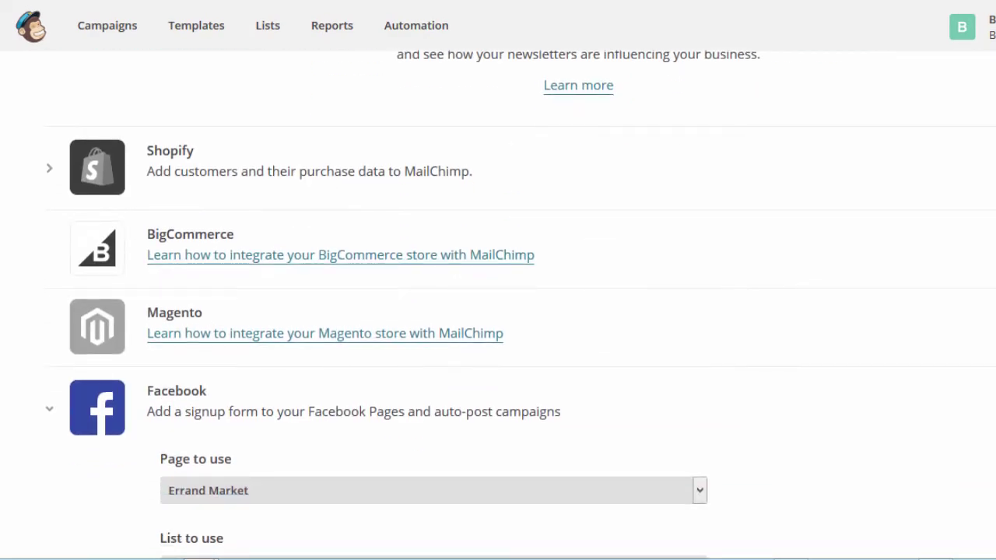
{"action": "scroll", "coordinate": [498, 311], "scroll_direction": "down", "scroll_amount": 3}
{"action": "scroll", "coordinate": [497, 311], "scroll_direction": "down", "scroll_amount": 2}
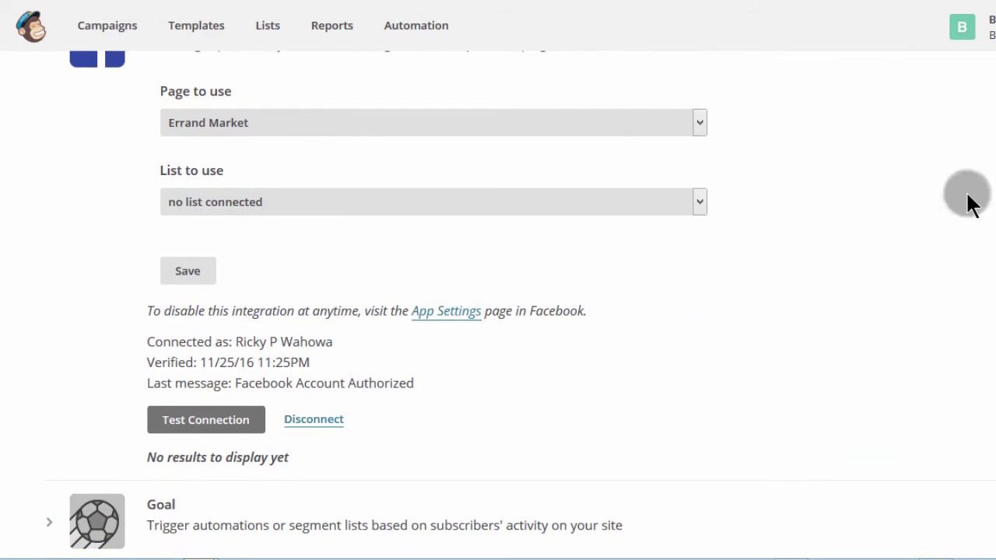
{"action": "scroll", "coordinate": [767, 306], "scroll_direction": "up", "scroll_amount": 2}
{"action": "scroll", "coordinate": [767, 306], "scroll_direction": "up", "scroll_amount": 2}
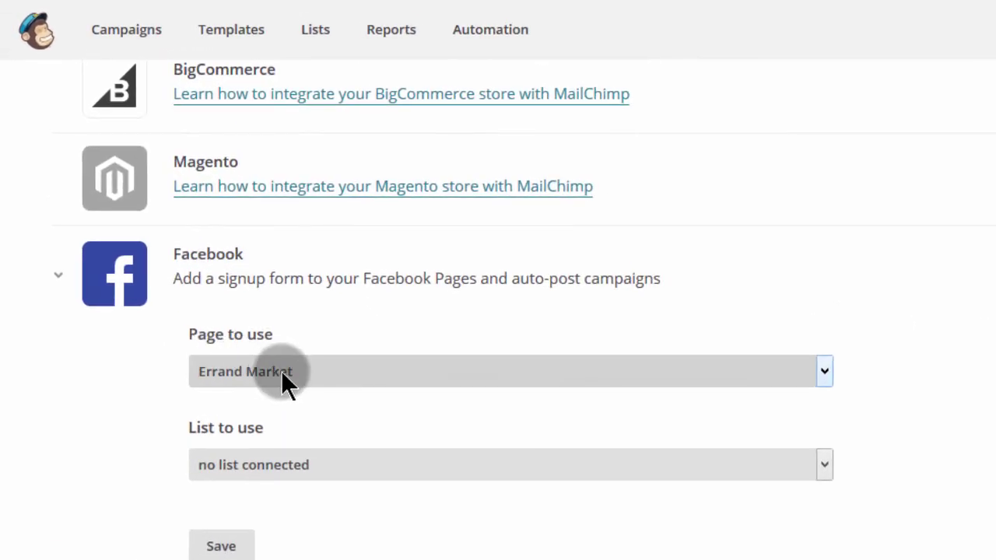
{"action": "left_click", "coordinate": [254, 336]}
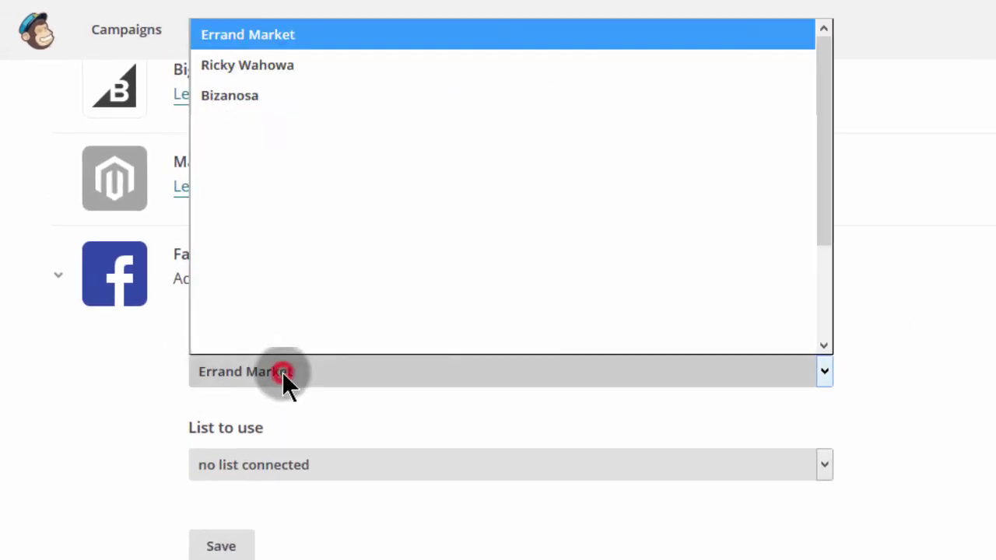
{"action": "left_click", "coordinate": [278, 67]}
{"action": "scroll", "coordinate": [257, 327], "scroll_direction": "down", "scroll_amount": 1}
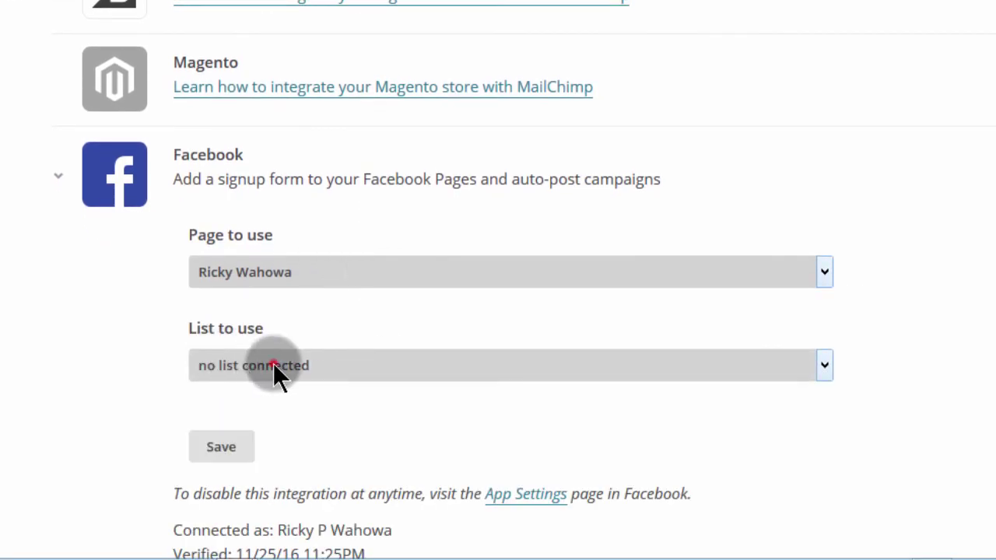
{"action": "left_click", "coordinate": [273, 365]}
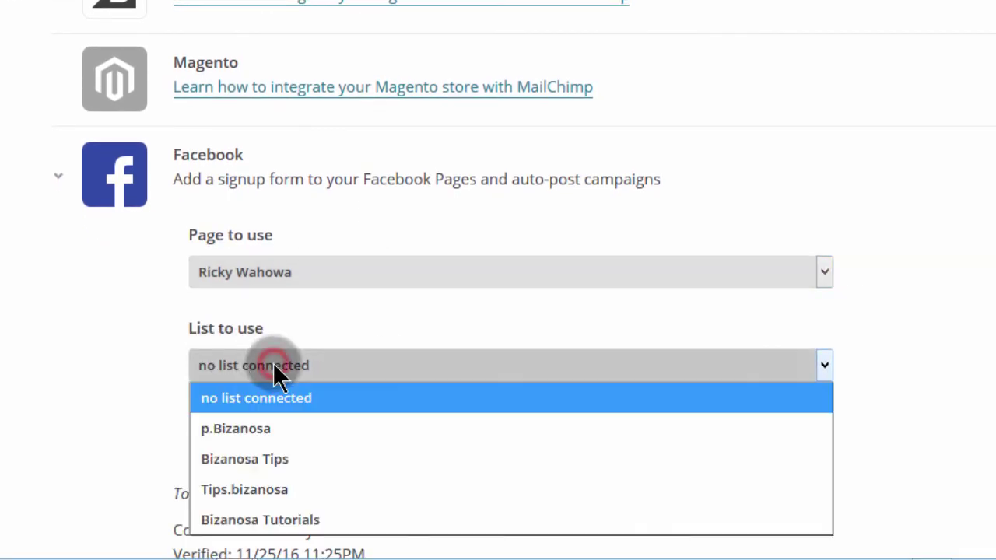
{"action": "left_click", "coordinate": [277, 520]}
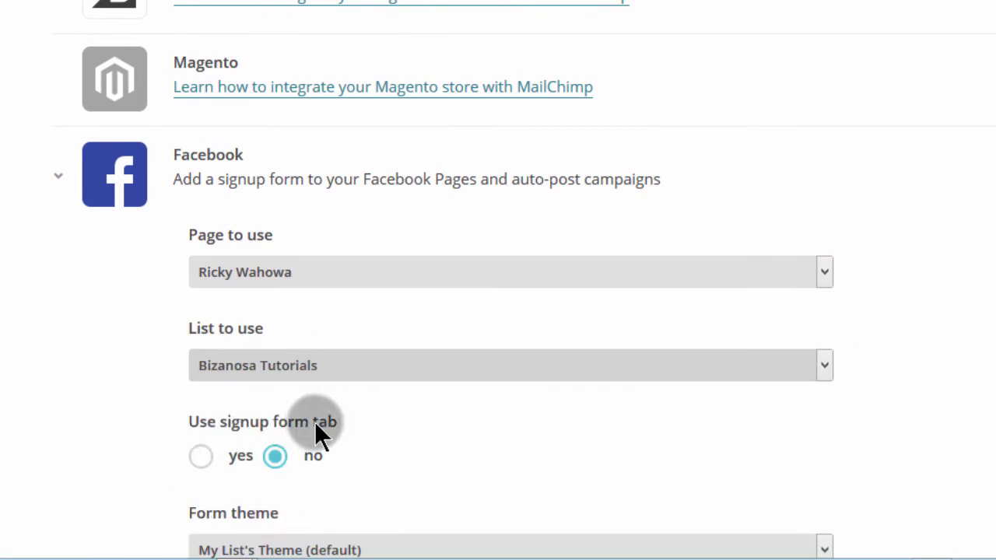
Step: Enable the signup form tab, keep My List's Theme (default), and move to the Tab label field
{"action": "left_click", "coordinate": [199, 457]}
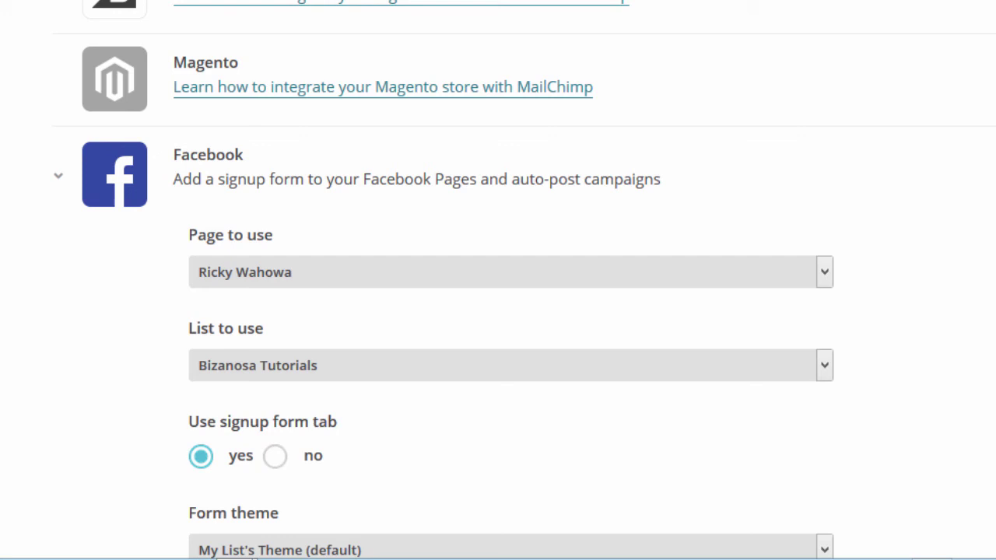
{"action": "scroll", "coordinate": [498, 280], "scroll_direction": "down", "scroll_amount": 5}
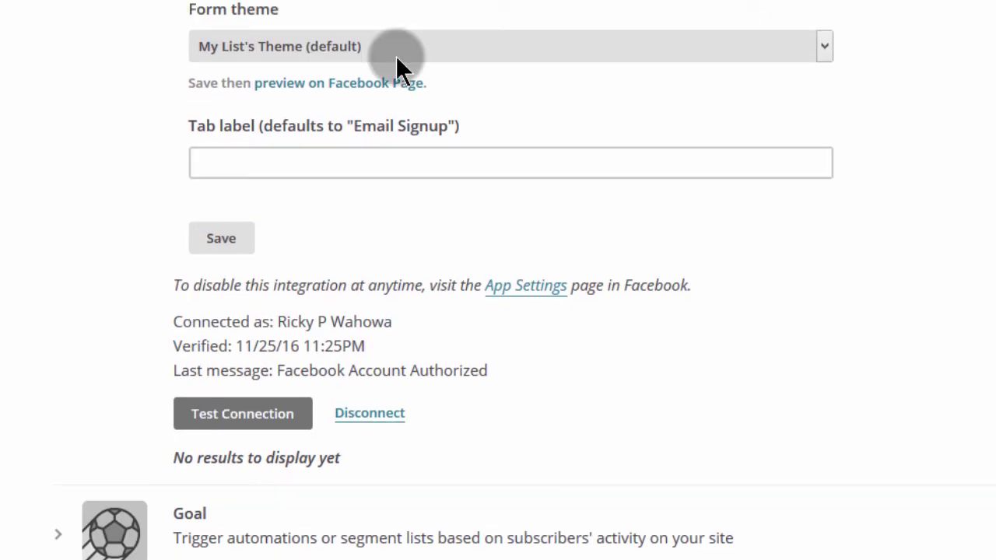
{"action": "left_click", "coordinate": [393, 62]}
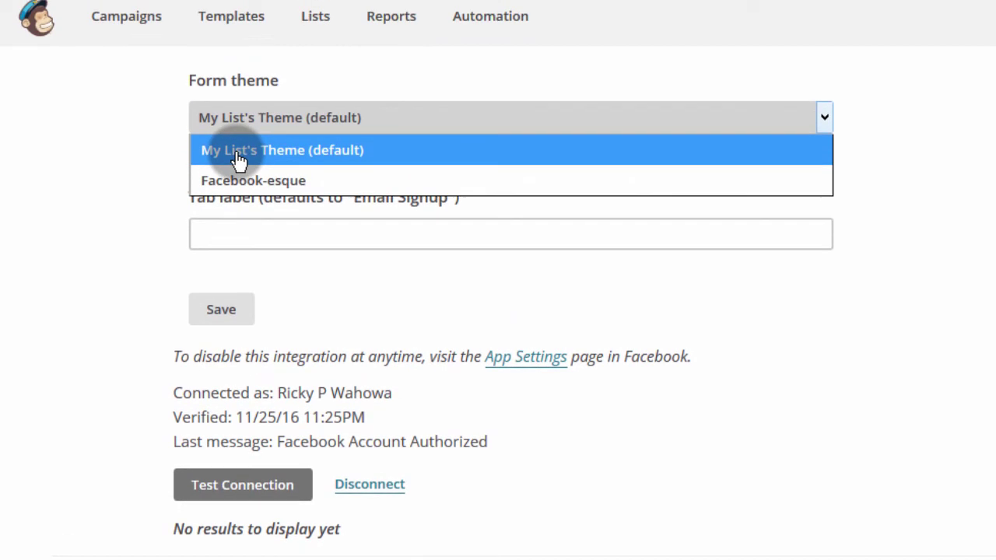
{"action": "left_click", "coordinate": [304, 149]}
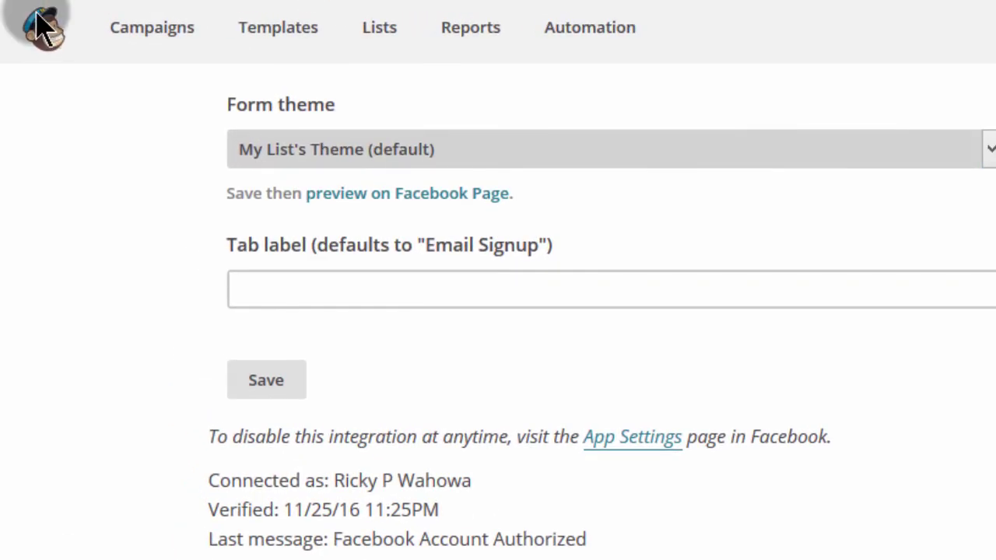
{"action": "key", "text": "Tab"}
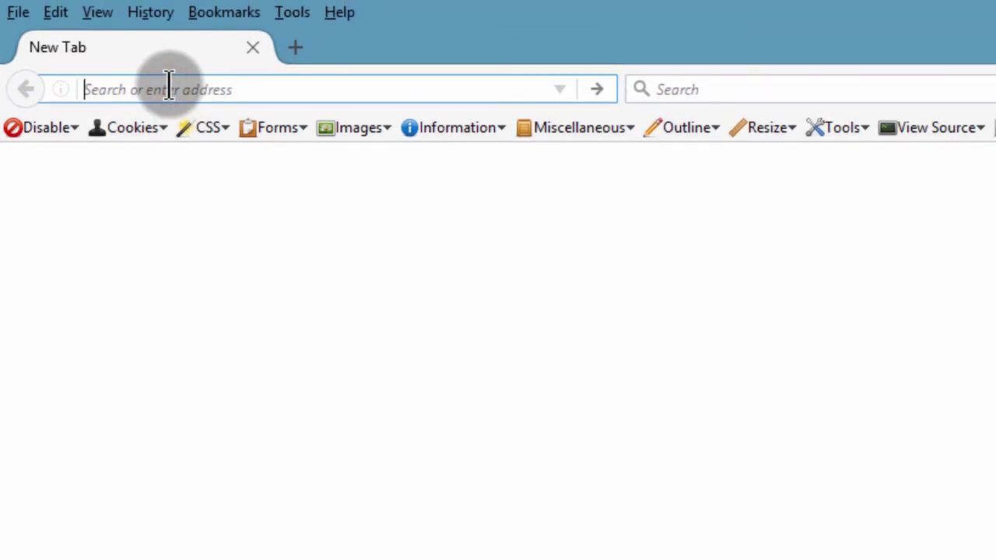
Step: Go to facebook.com in the new tab and scroll the page
{"action": "type", "text": "facebook.com/"}
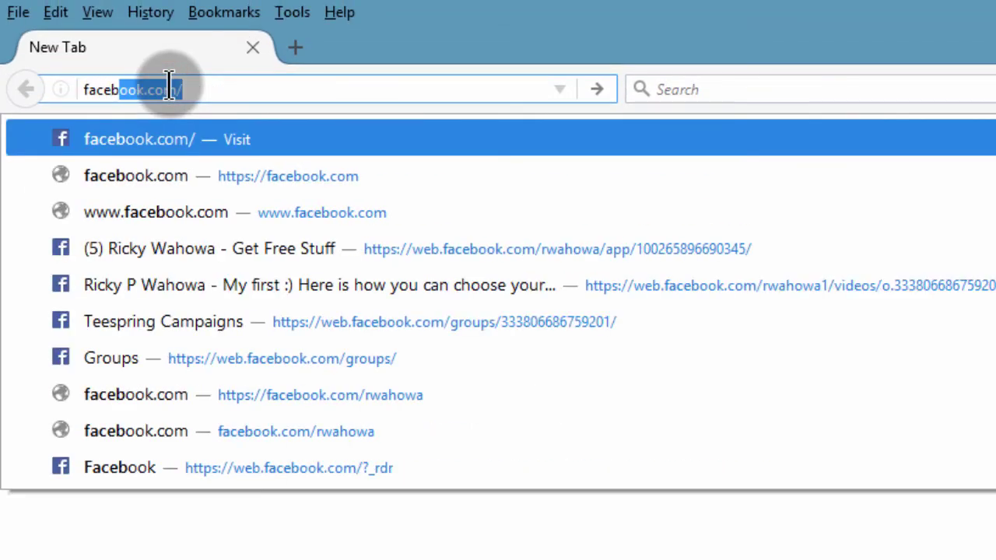
{"action": "key", "text": "Return"}
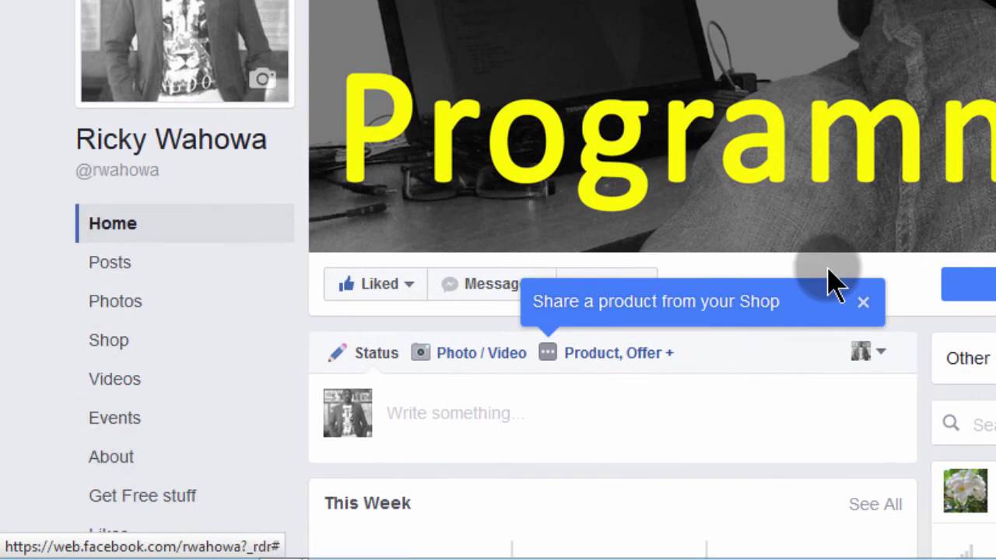
{"action": "scroll", "coordinate": [973, 89], "scroll_direction": "down", "scroll_amount": 4}
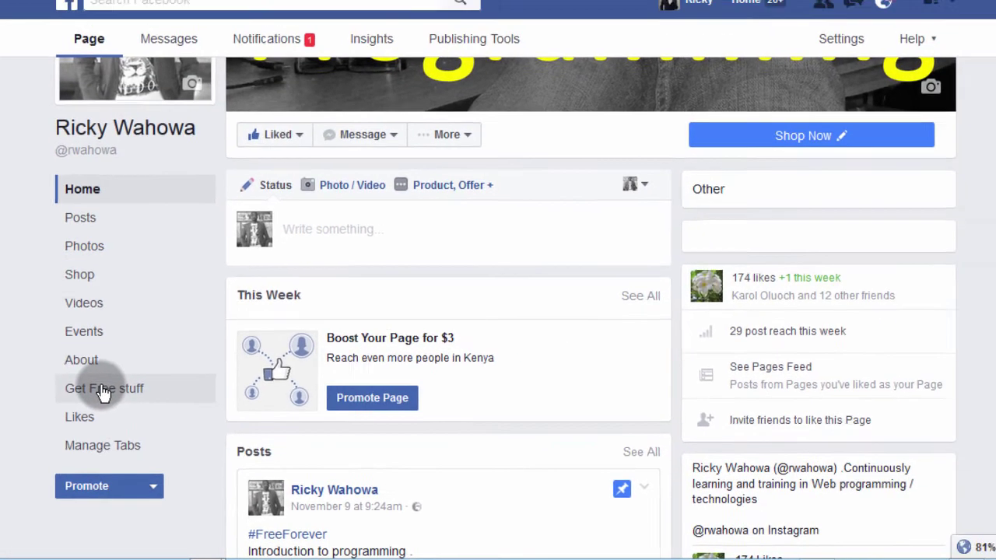
Step: Open the Get Free stuff tab and review its email and name signup form
{"action": "left_click", "coordinate": [103, 391]}
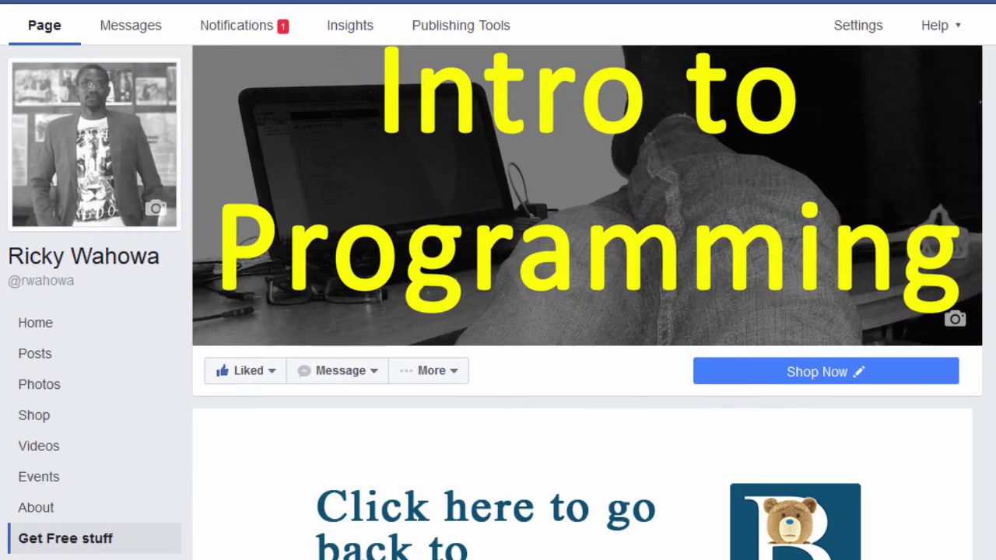
{"action": "scroll", "coordinate": [498, 311], "scroll_direction": "down", "scroll_amount": 2}
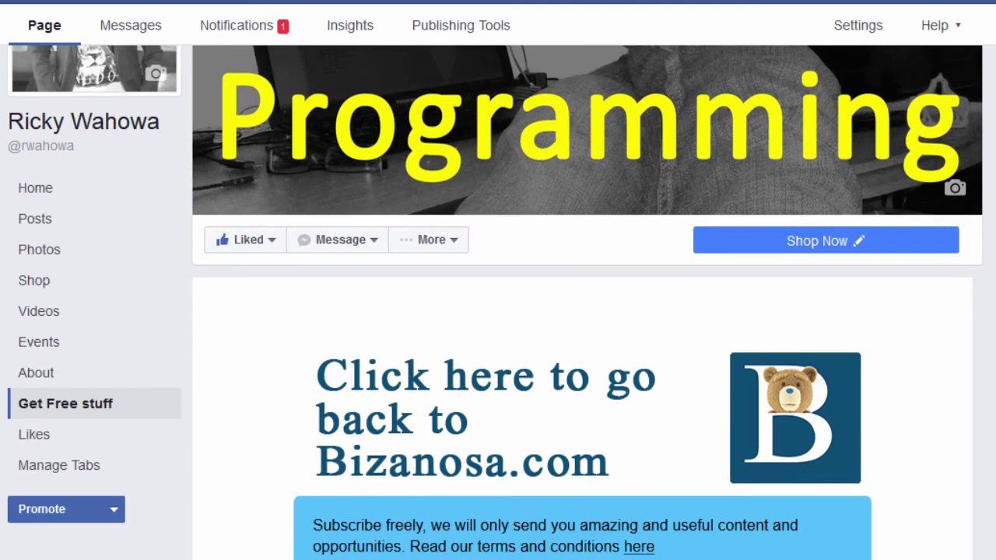
{"action": "scroll", "coordinate": [583, 311], "scroll_direction": "down", "scroll_amount": 2}
{"action": "scroll", "coordinate": [583, 326], "scroll_direction": "down", "scroll_amount": 1}
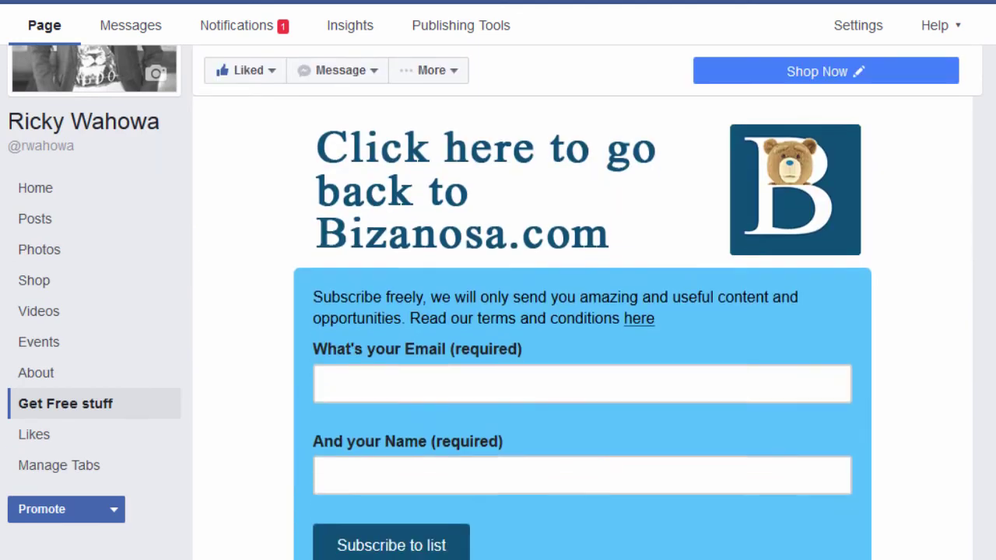
{"action": "scroll", "coordinate": [498, 311], "scroll_direction": "up", "scroll_amount": 1}
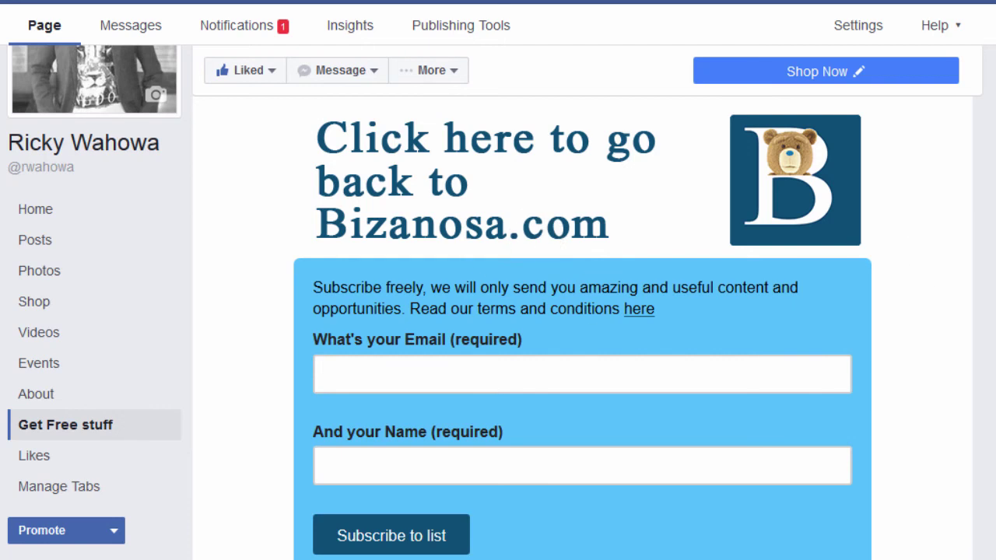
{"action": "scroll", "coordinate": [582, 311], "scroll_direction": "down", "scroll_amount": 3}
{"action": "scroll", "coordinate": [582, 311], "scroll_direction": "up", "scroll_amount": 1}
{"action": "scroll", "coordinate": [582, 311], "scroll_direction": "up", "scroll_amount": 2}
Step: Submit the blank signup form to see its errors, then return to MailChimp
{"action": "scroll", "coordinate": [582, 311], "scroll_direction": "down", "scroll_amount": 3}
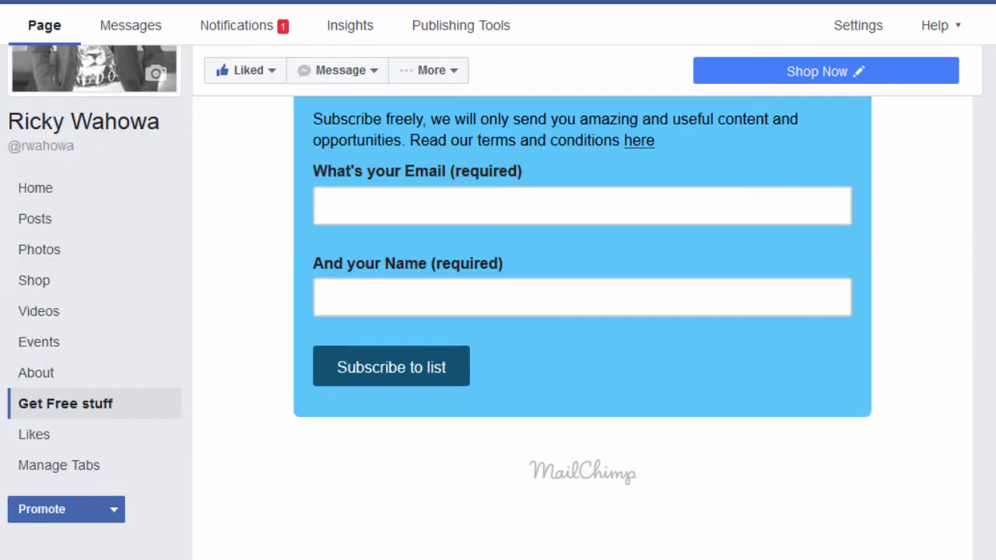
{"action": "scroll", "coordinate": [418, 347], "scroll_direction": "down", "scroll_amount": 1}
{"action": "left_click", "coordinate": [419, 347]}
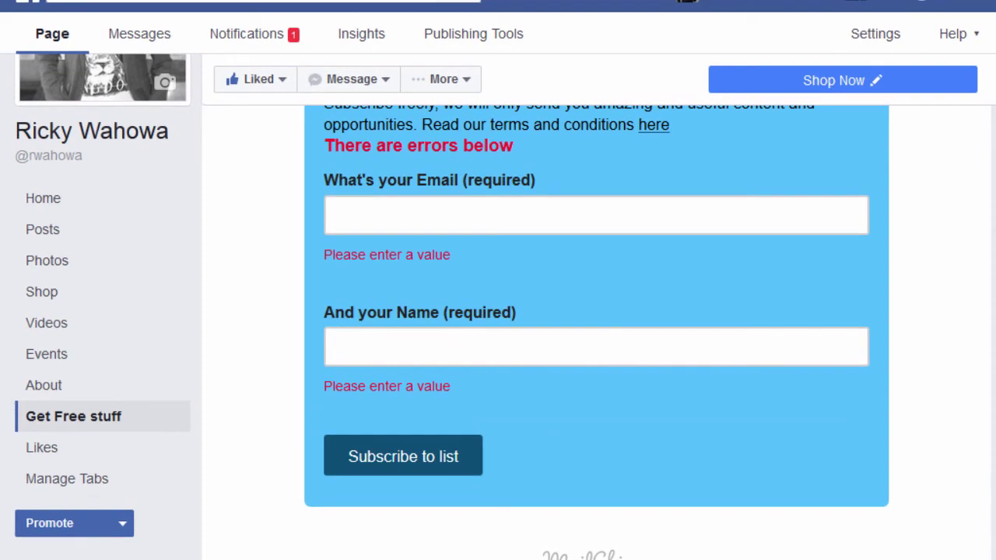
{"action": "left_click", "coordinate": [91, 521]}
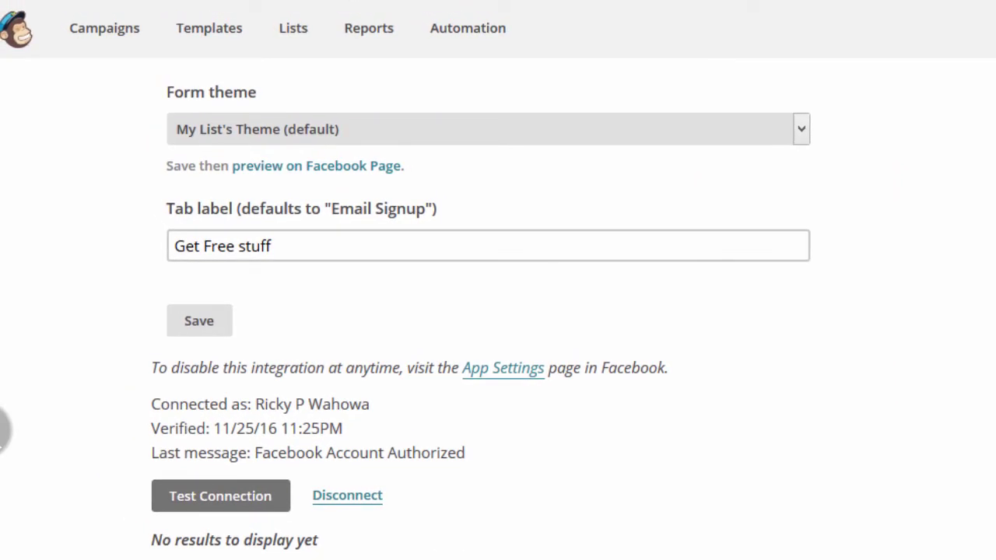
{"action": "left_click", "coordinate": [342, 509]}
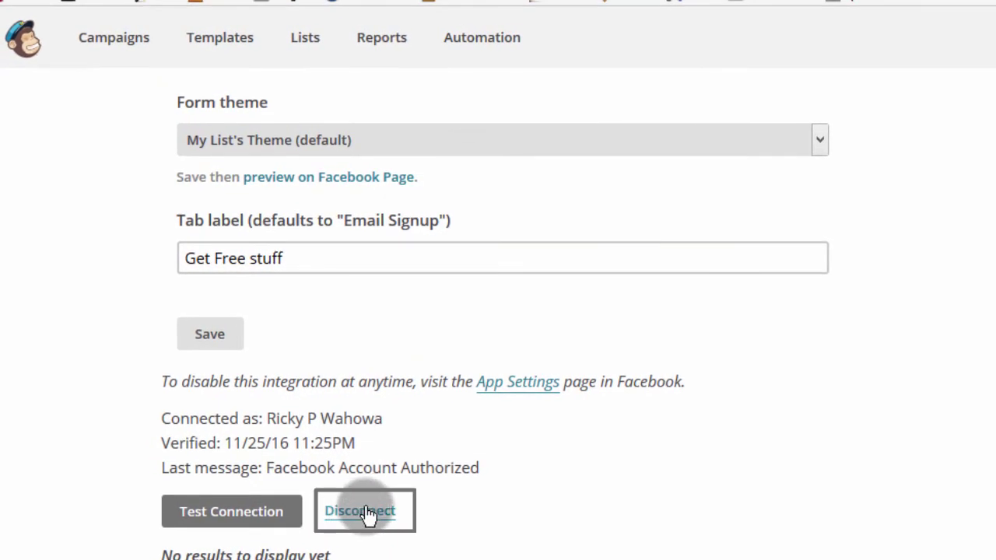
{"action": "left_click", "coordinate": [550, 464]}
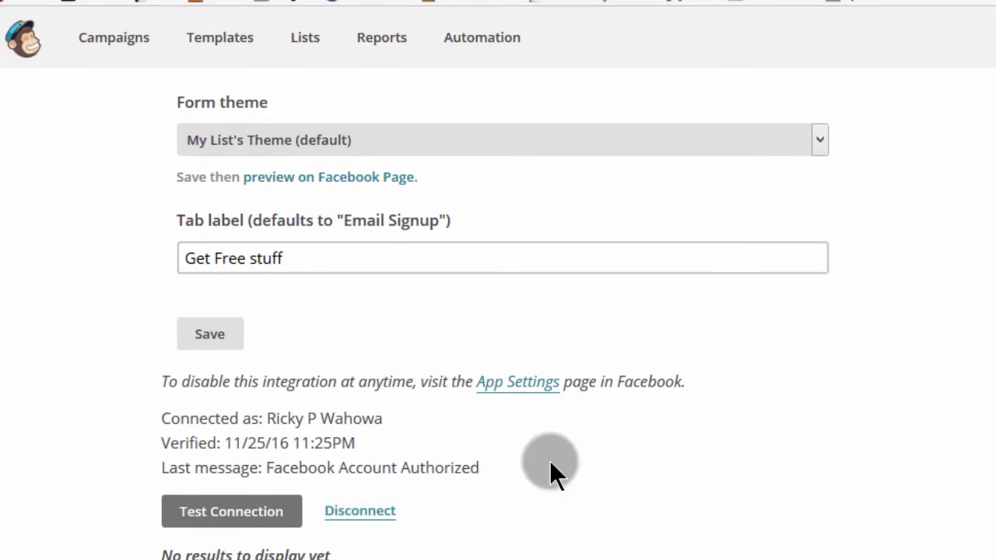